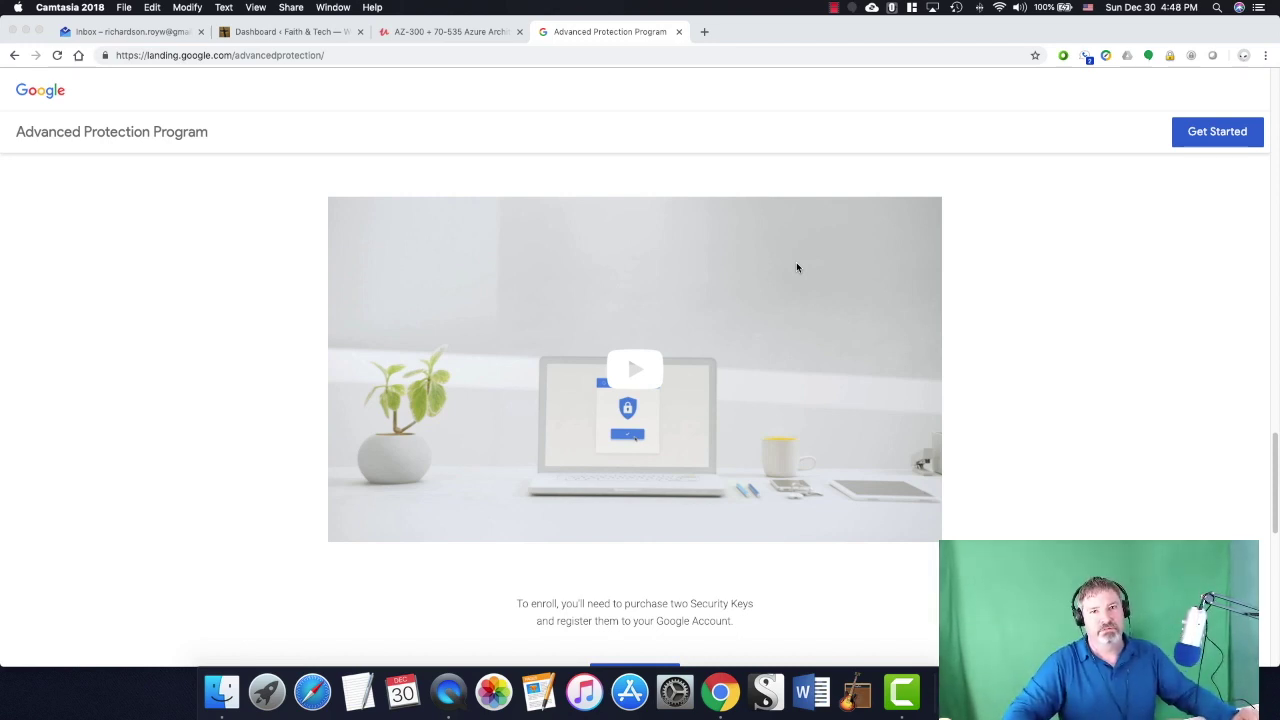
# Select the landing.google.com/advancedprotection address on the Advanced Protection landing page.
pyautogui.click(346, 56)
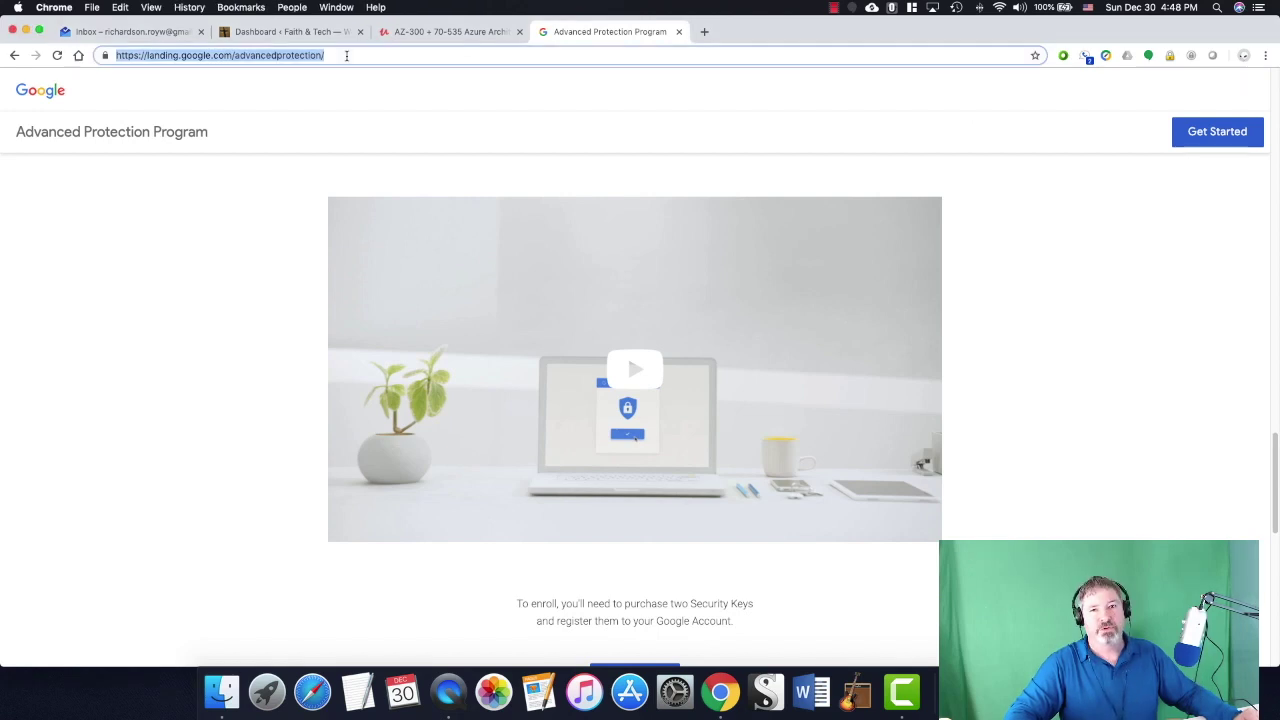
# Start enrolment, choose 'I have 2 security keys', and submit the account password.
pyautogui.click(1230, 141)
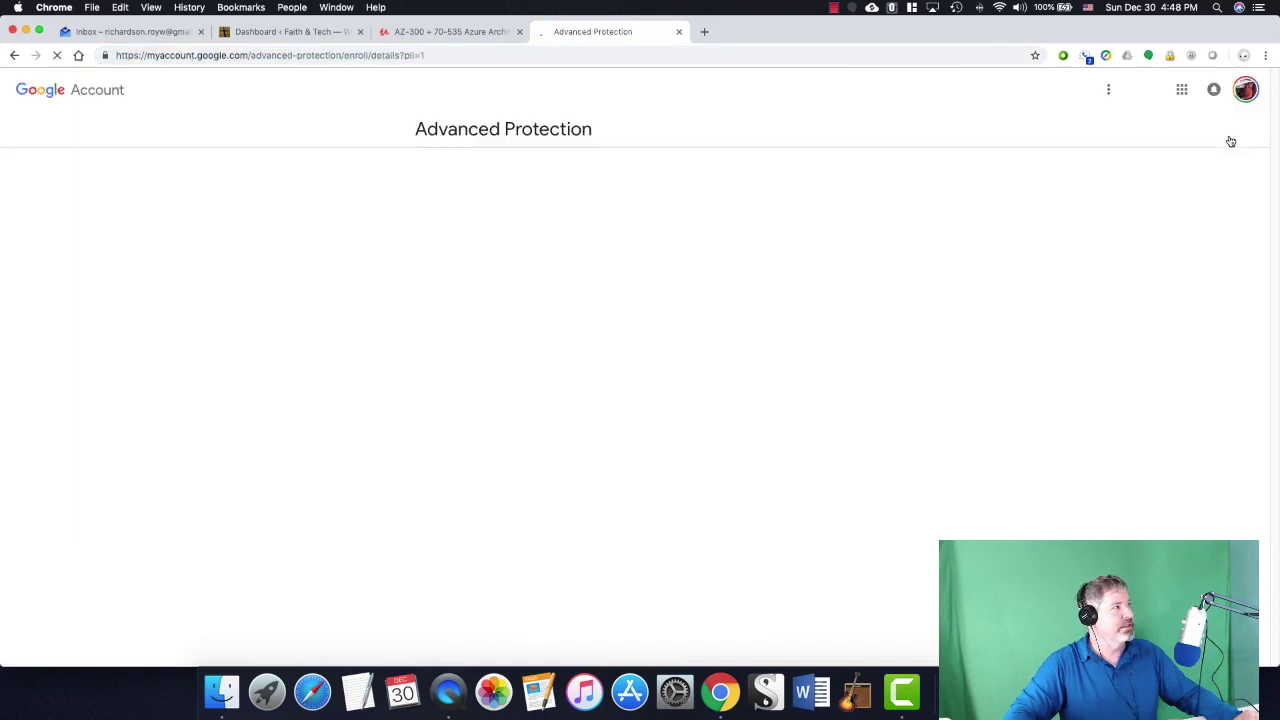
pyautogui.scroll(-5, 805, 308)
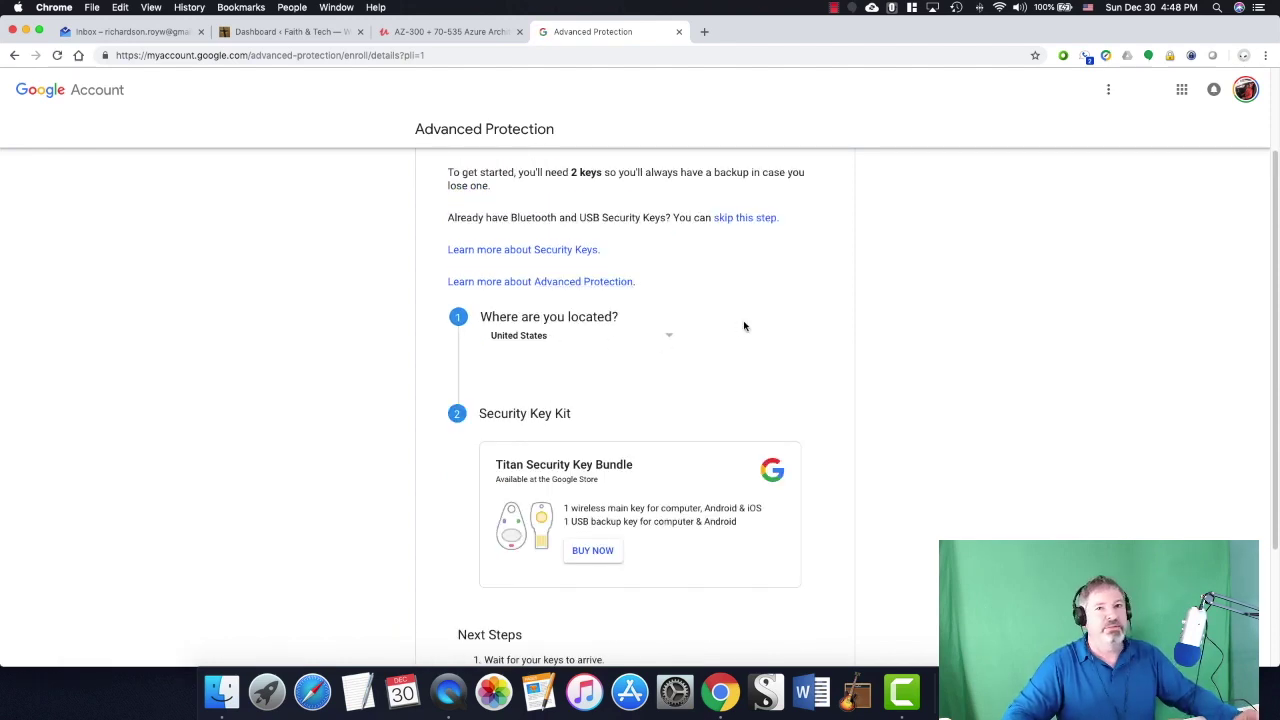
pyautogui.scroll(-3, 744, 326)
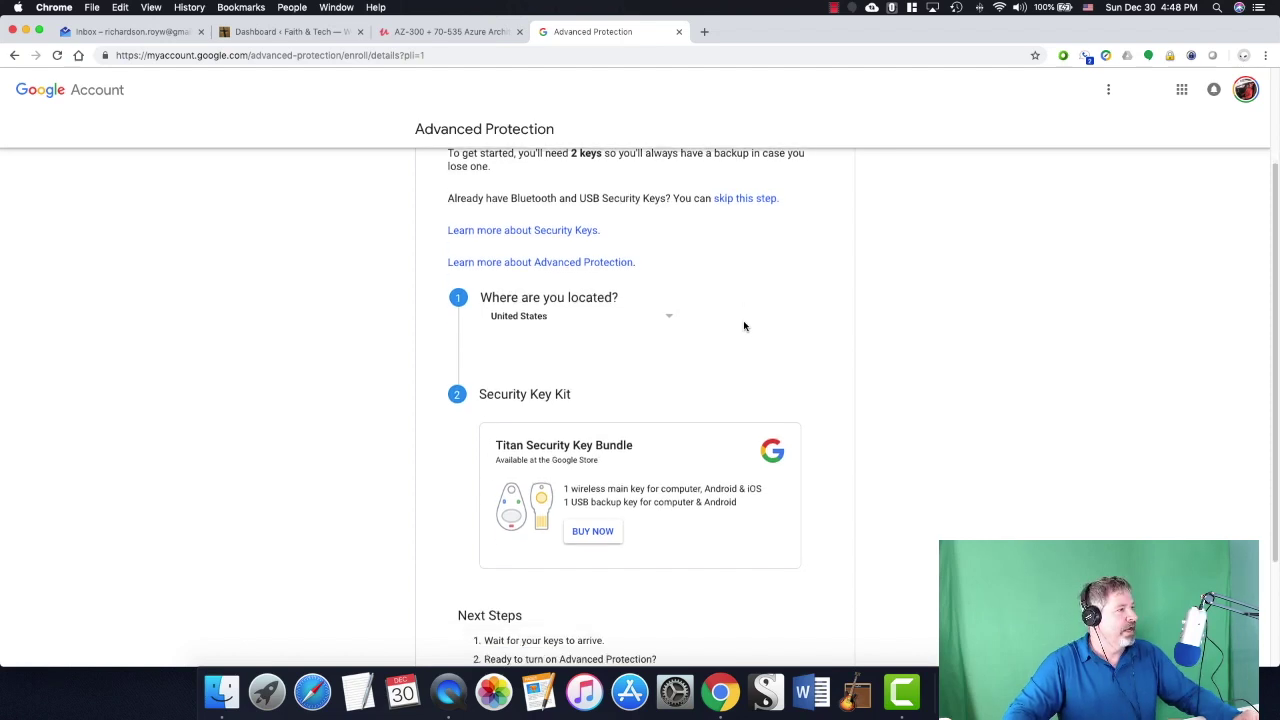
pyautogui.scroll(-1, 829, 332)
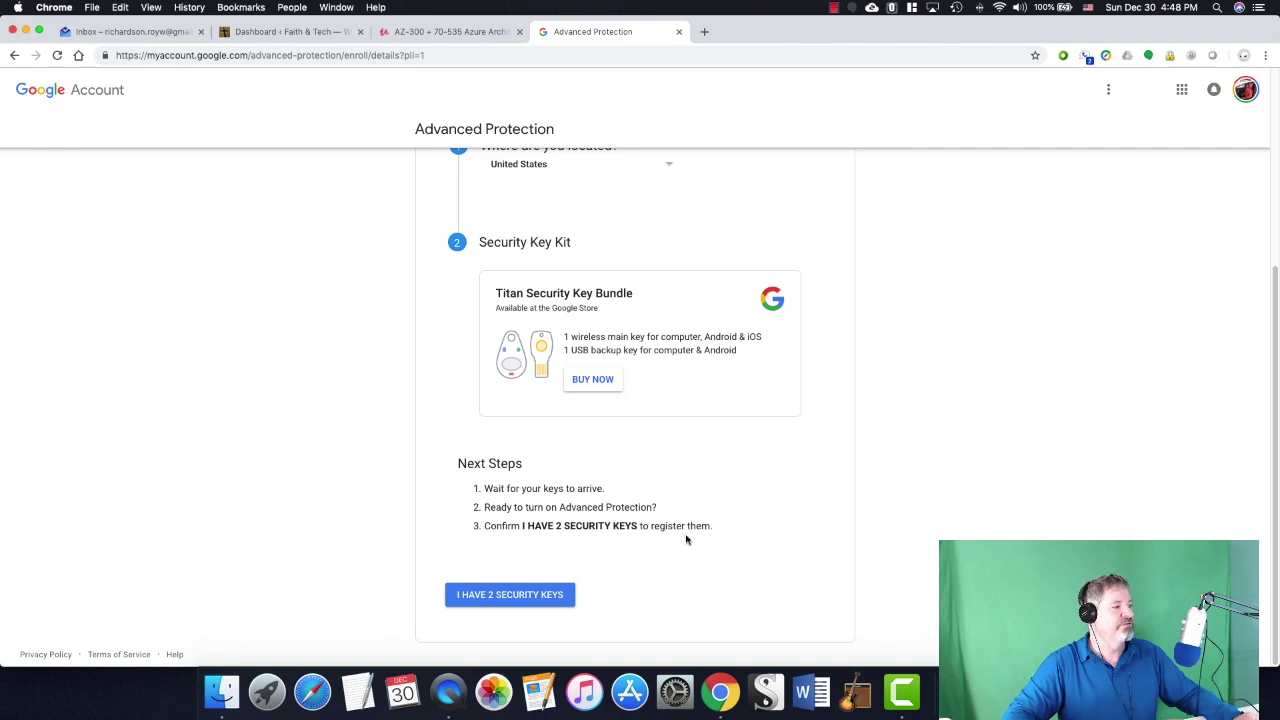
pyautogui.click(500, 600)
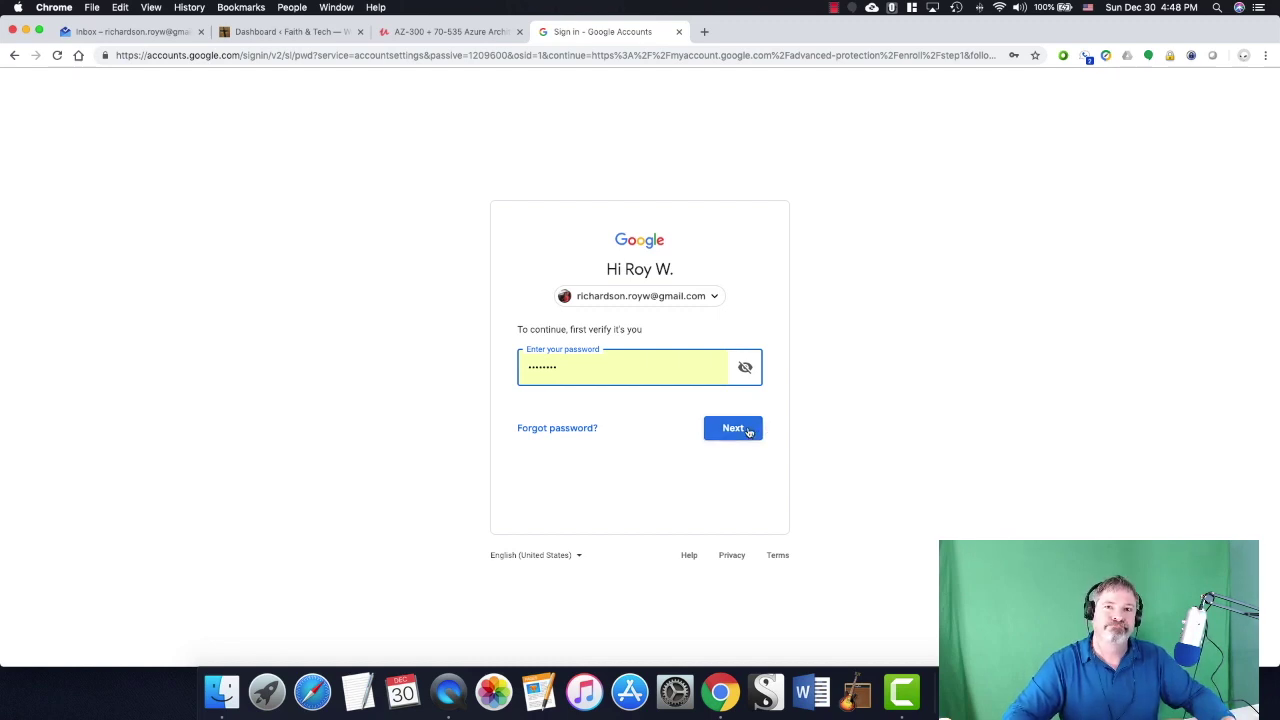
pyautogui.click(749, 432)
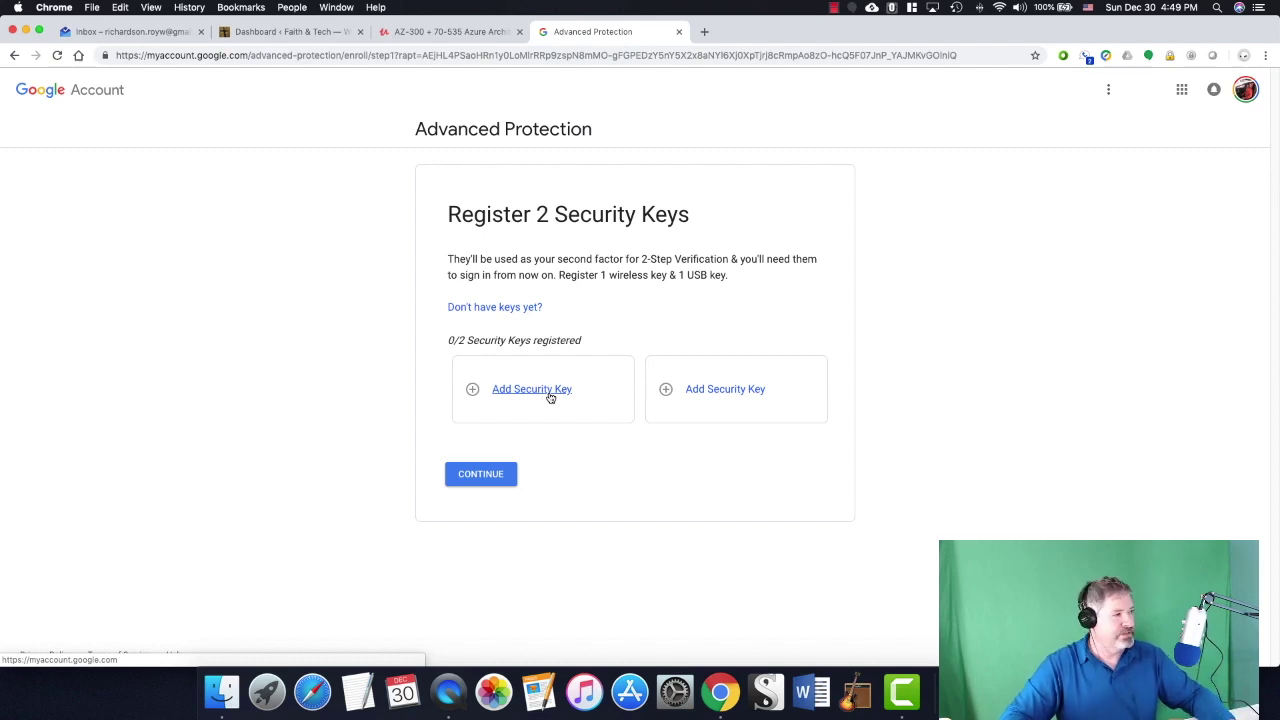
# Start adding the first security key on the Register 2 Security Keys page.
pyautogui.click(549, 393)
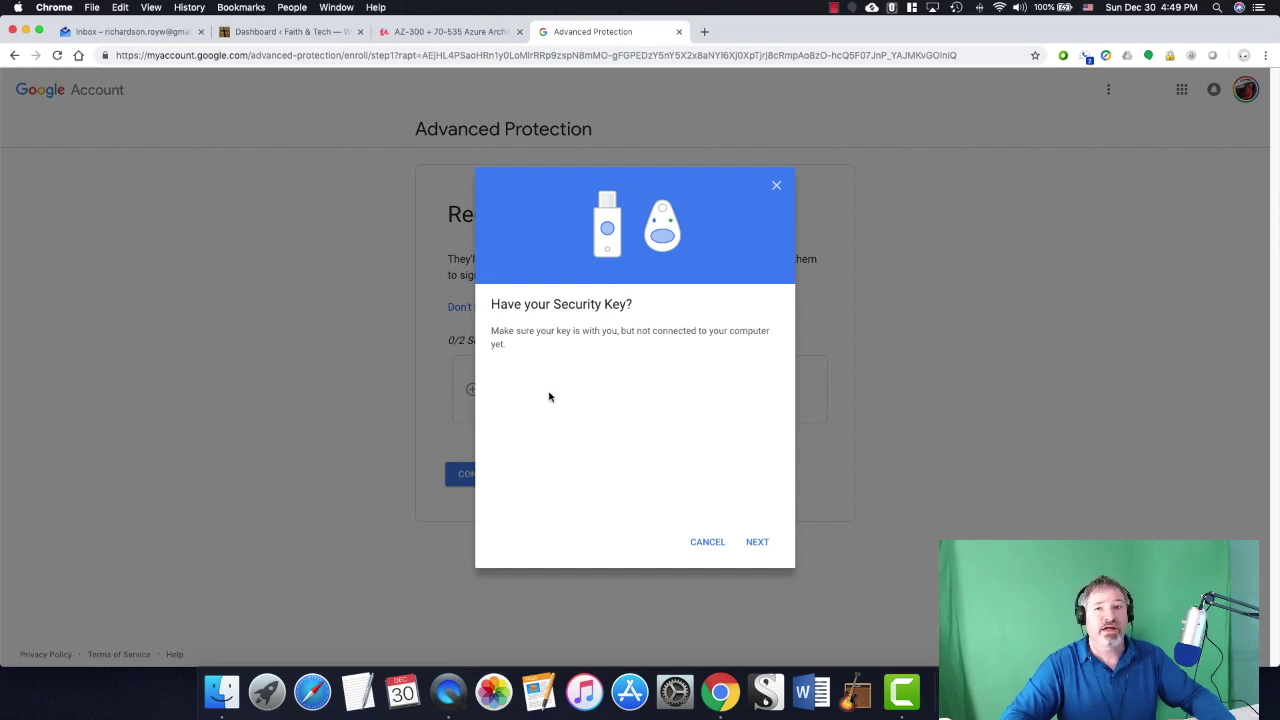
# Continue past 'Have your Security Key?' and allow the site to read the key's make and model.
pyautogui.click(759, 543)
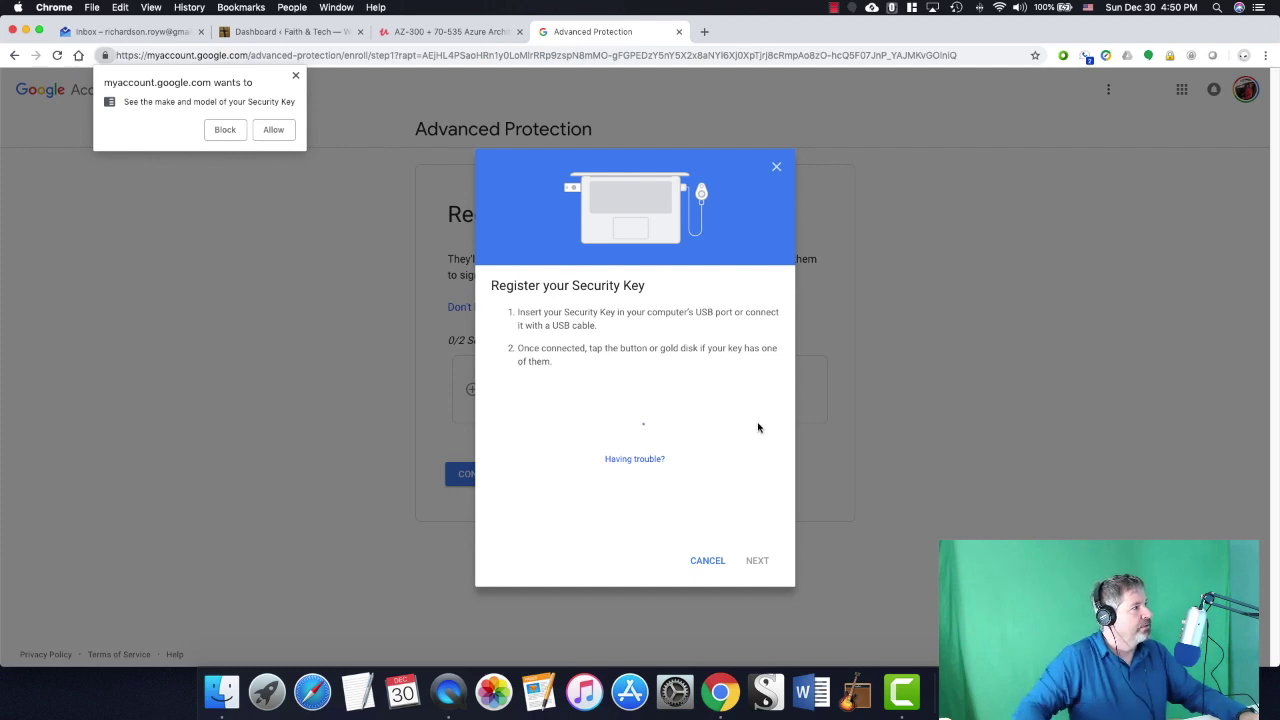
pyautogui.click(272, 130)
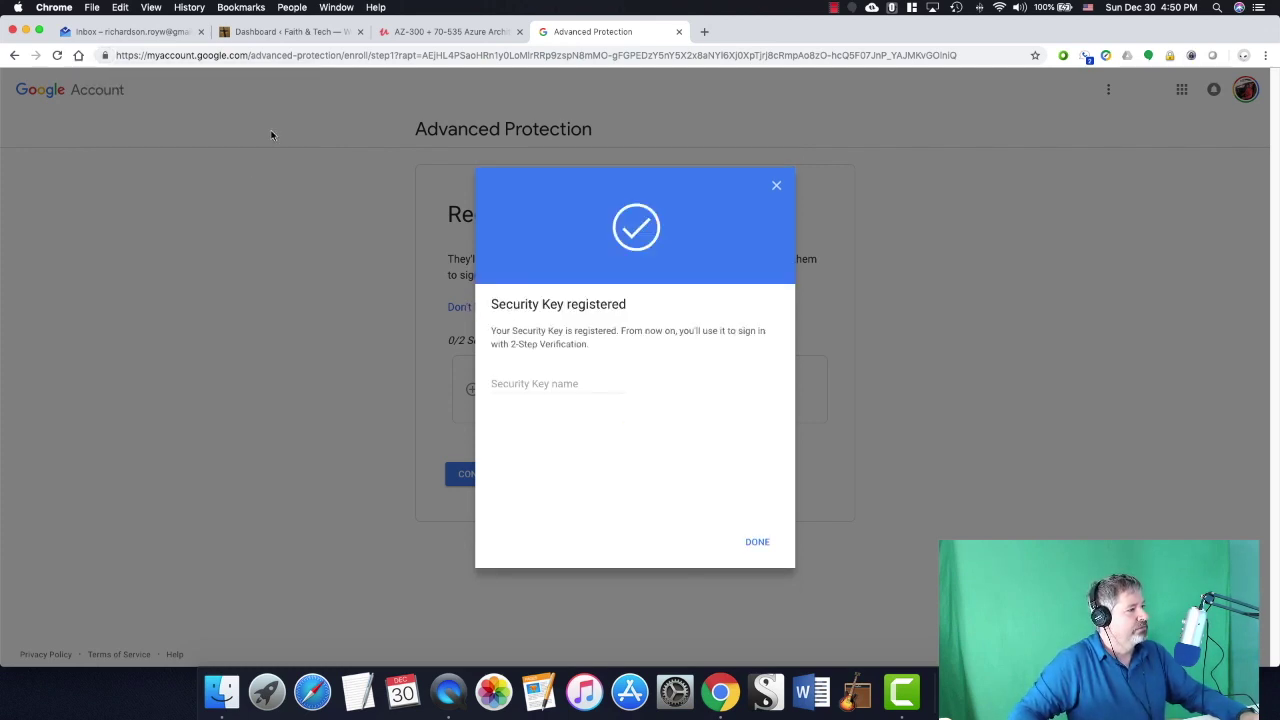
# Name the first security key 'George' and save it.
pyautogui.click(540, 383)
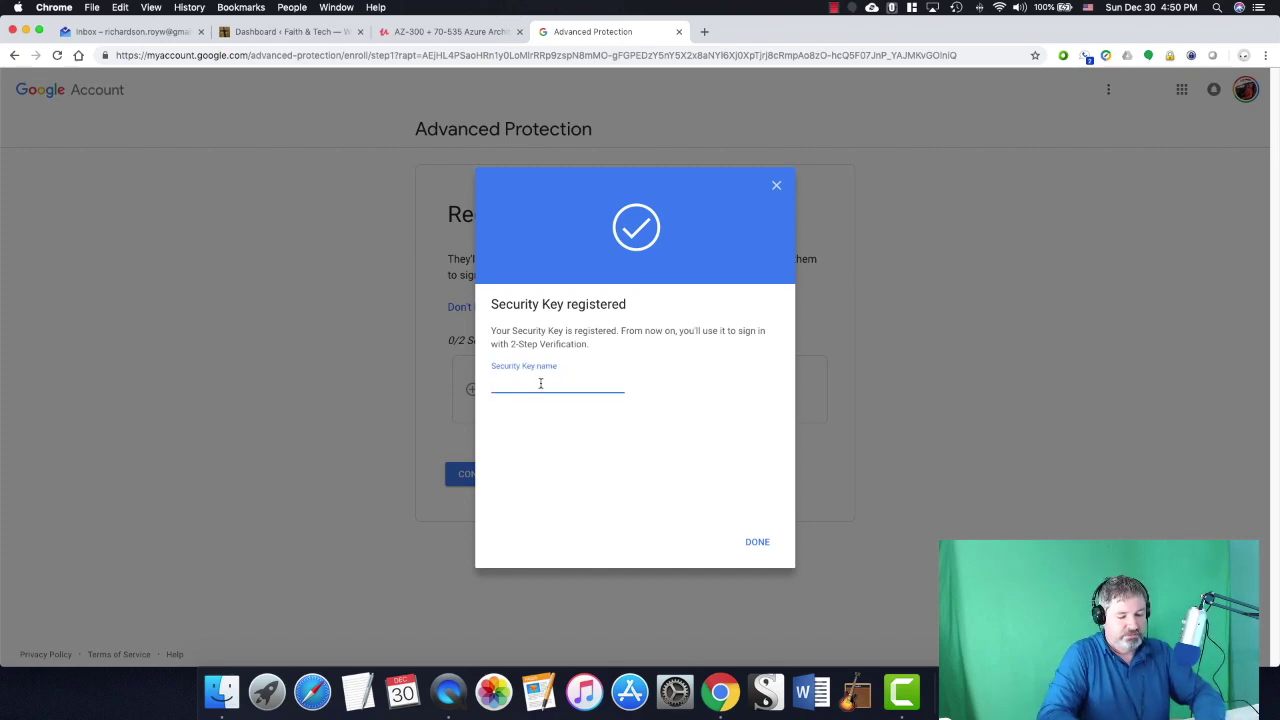
pyautogui.write('George')
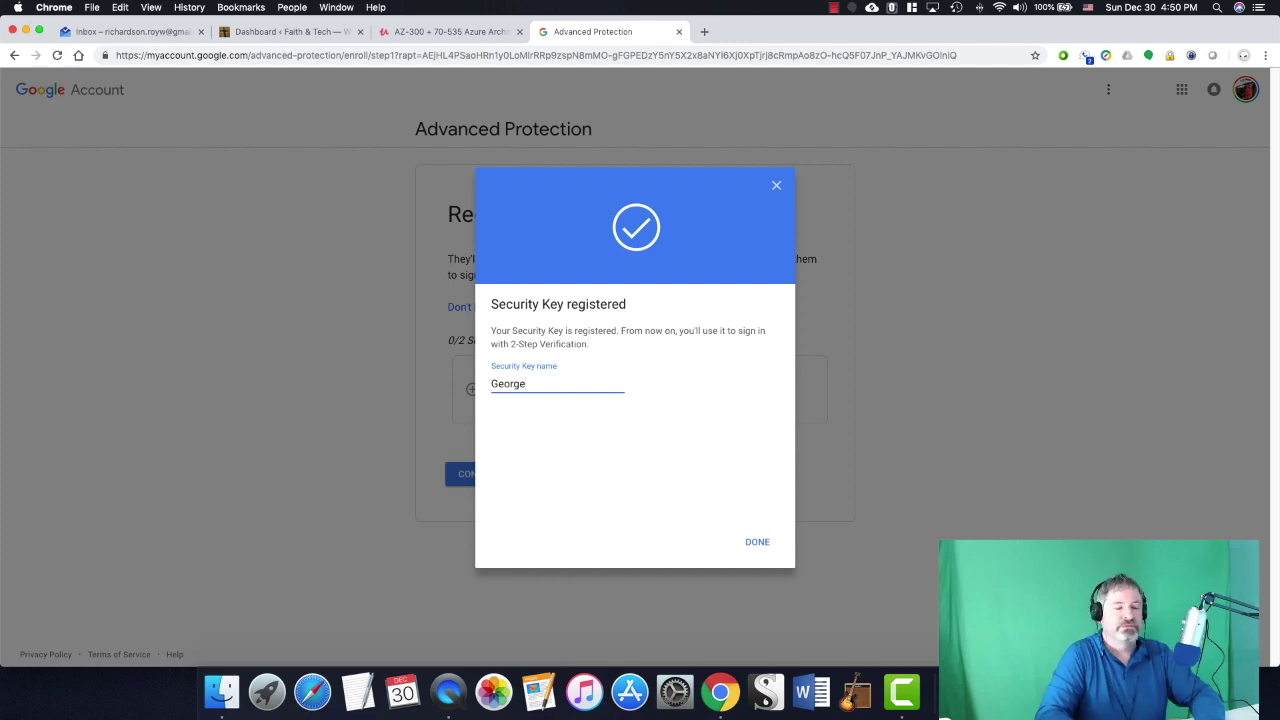
pyautogui.click(762, 547)
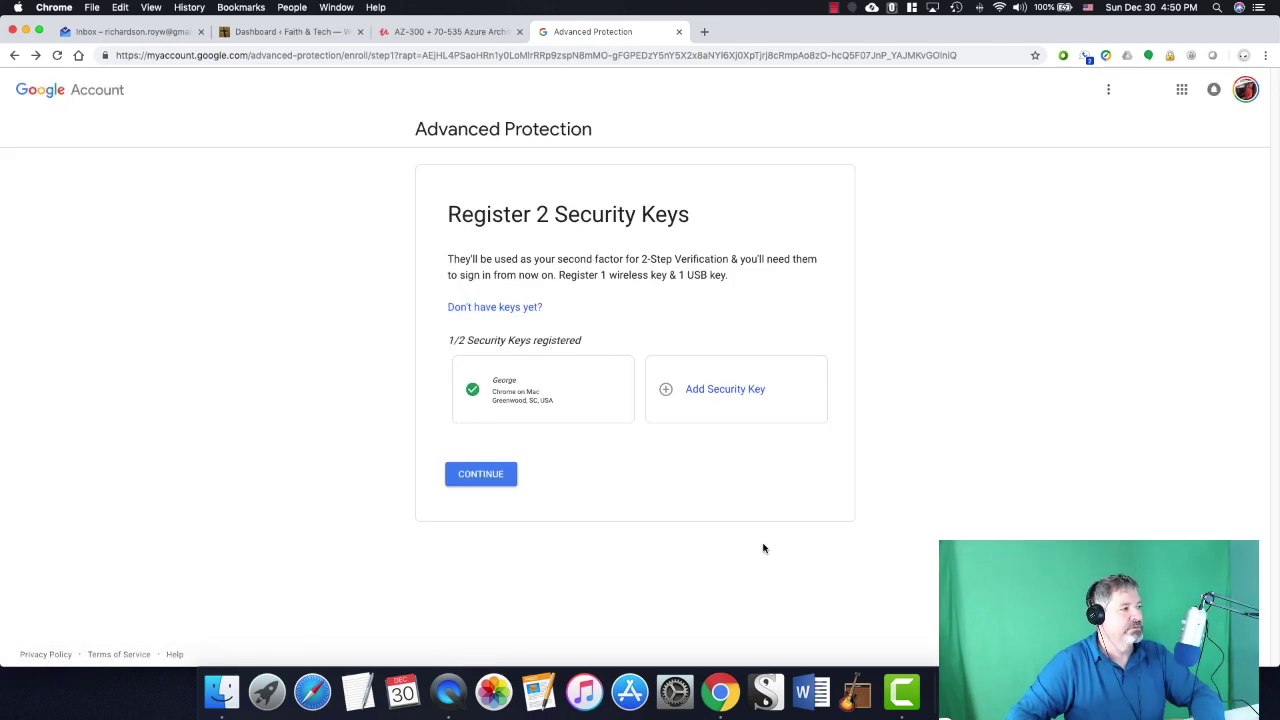
# Add the second key, allow make-and-model access, name it 'Marsha', and continue.
pyautogui.click(728, 390)
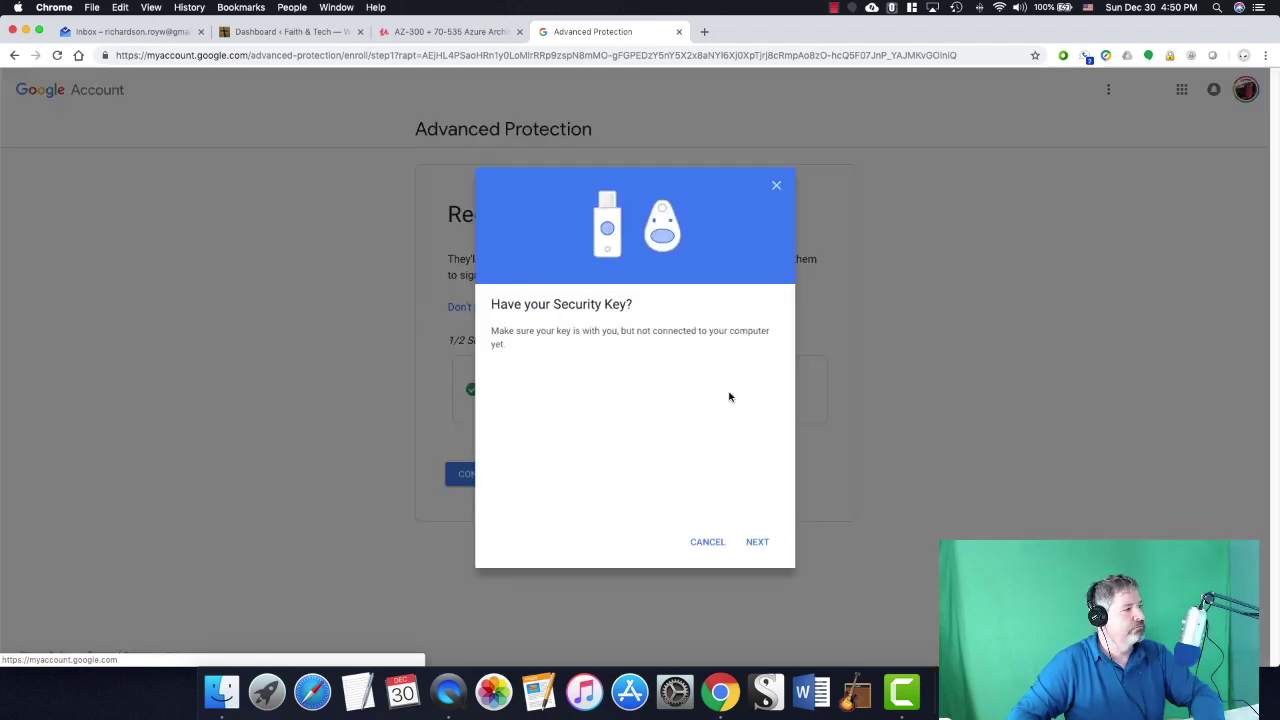
pyautogui.click(757, 543)
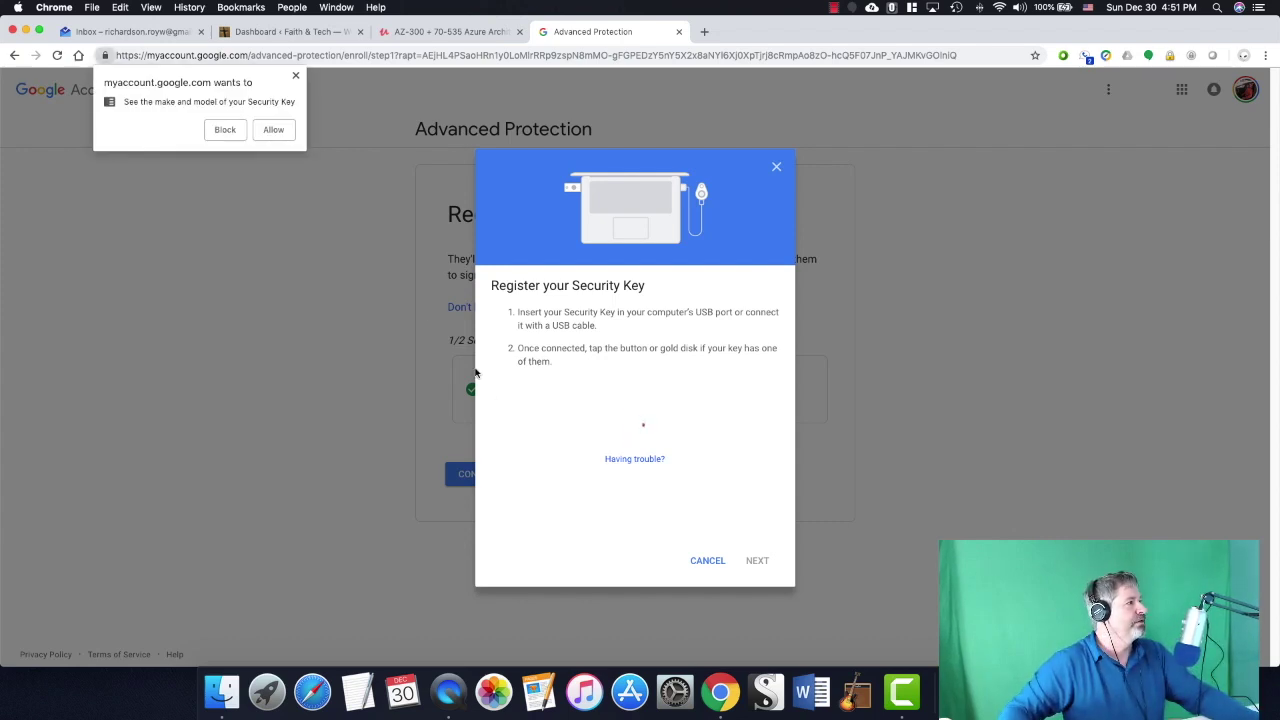
pyautogui.click(276, 130)
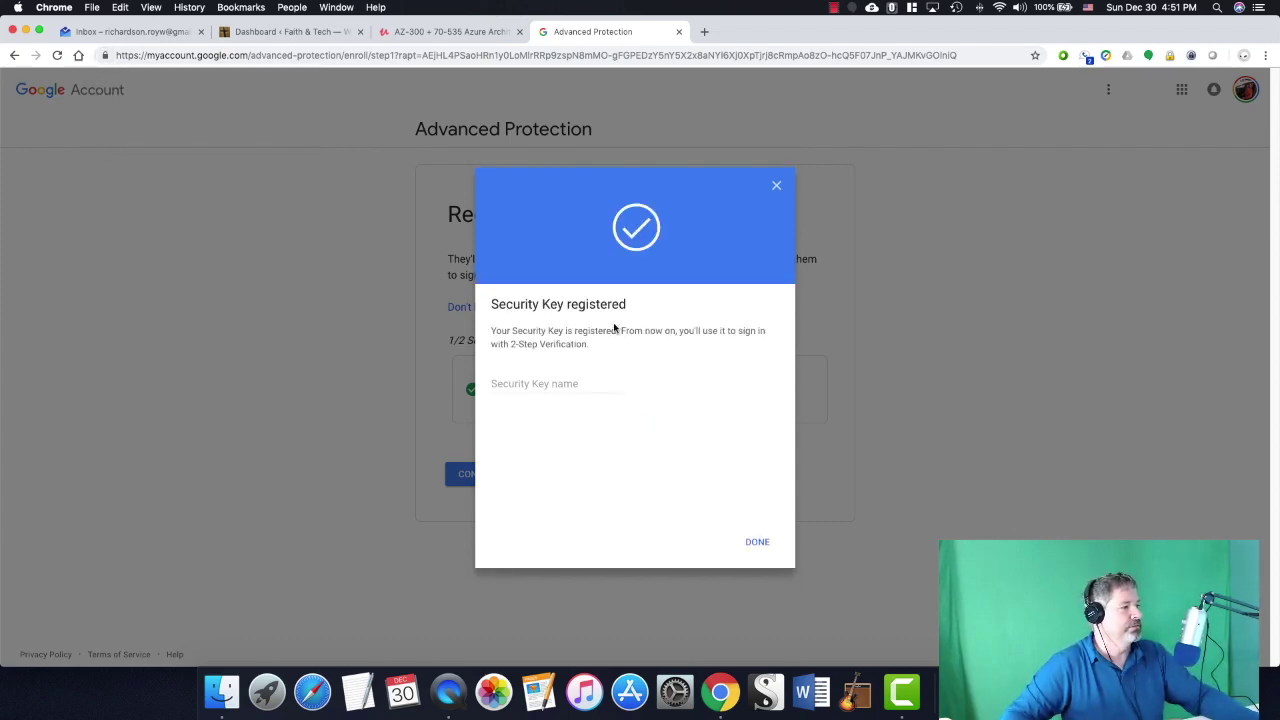
pyautogui.click(547, 381)
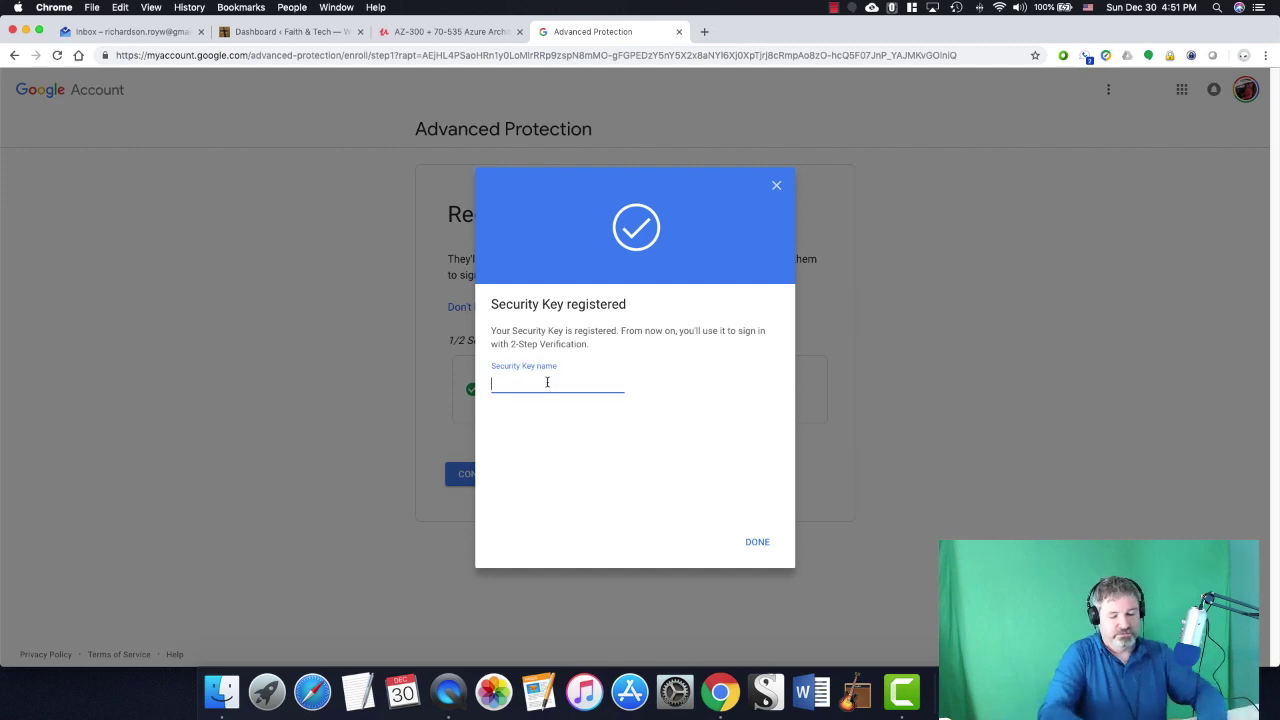
pyautogui.write('Mr')
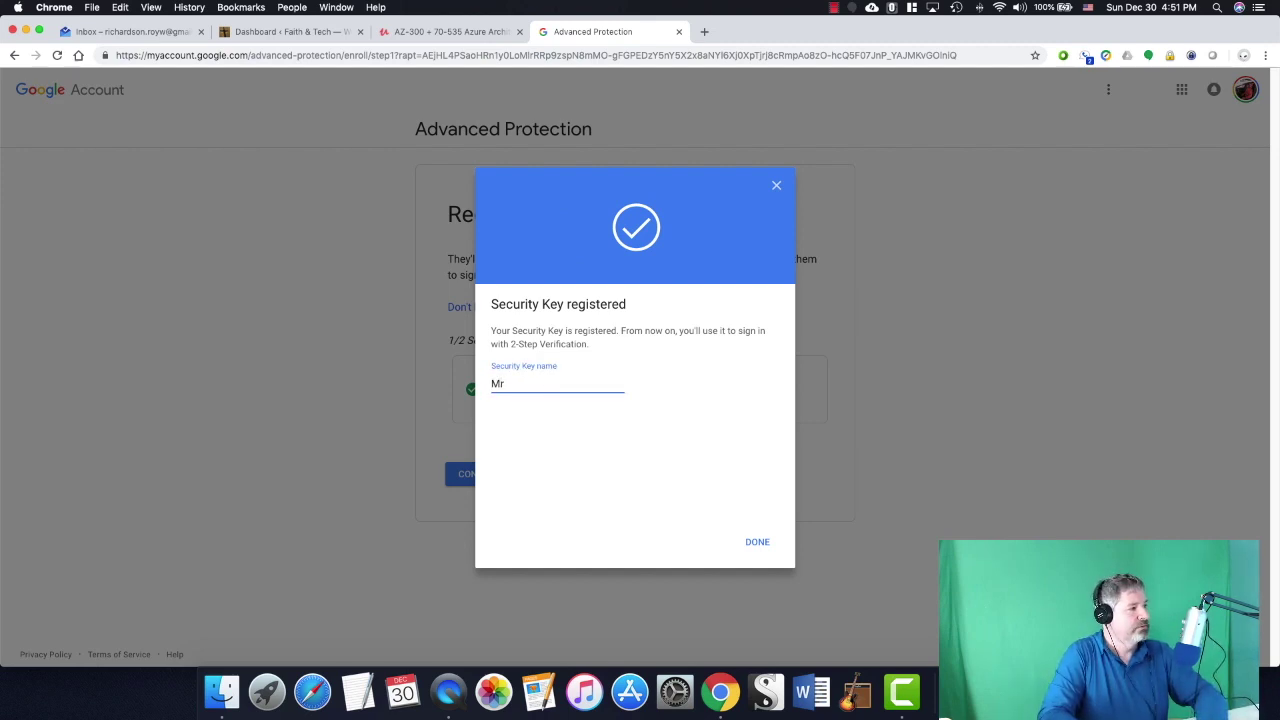
pyautogui.press('BackSpace')
pyautogui.write('arsha')
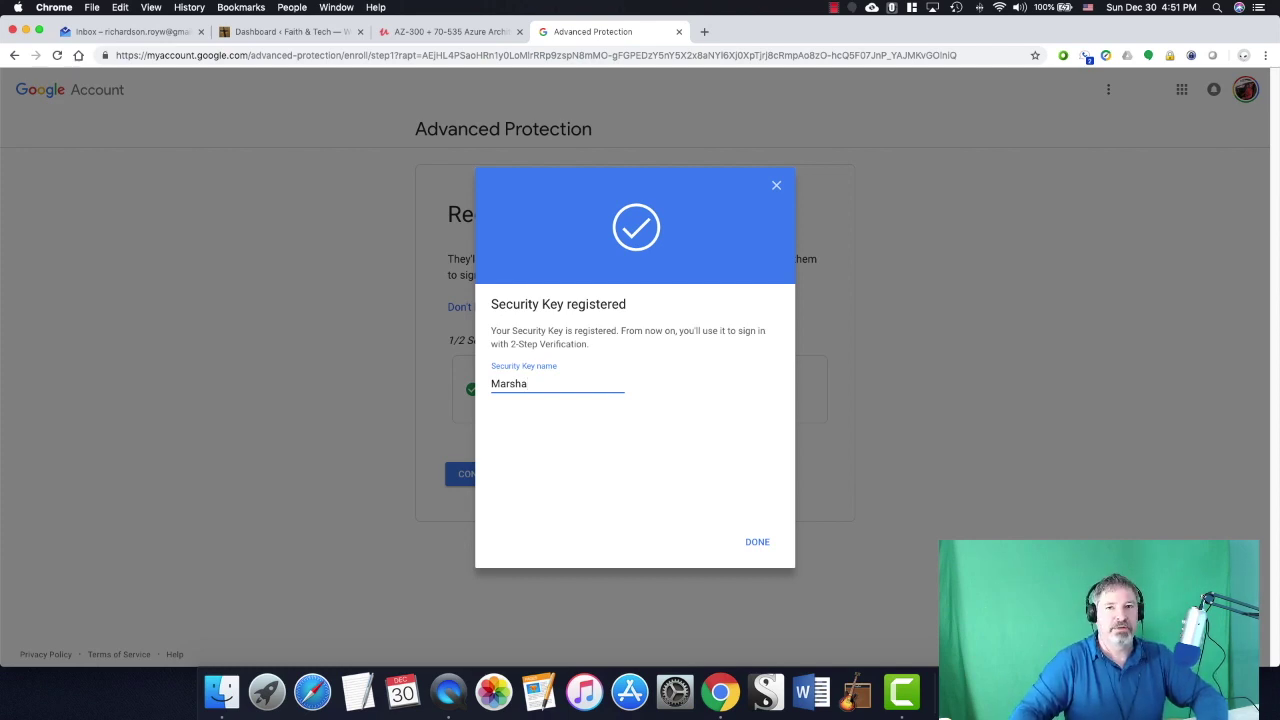
pyautogui.click(758, 543)
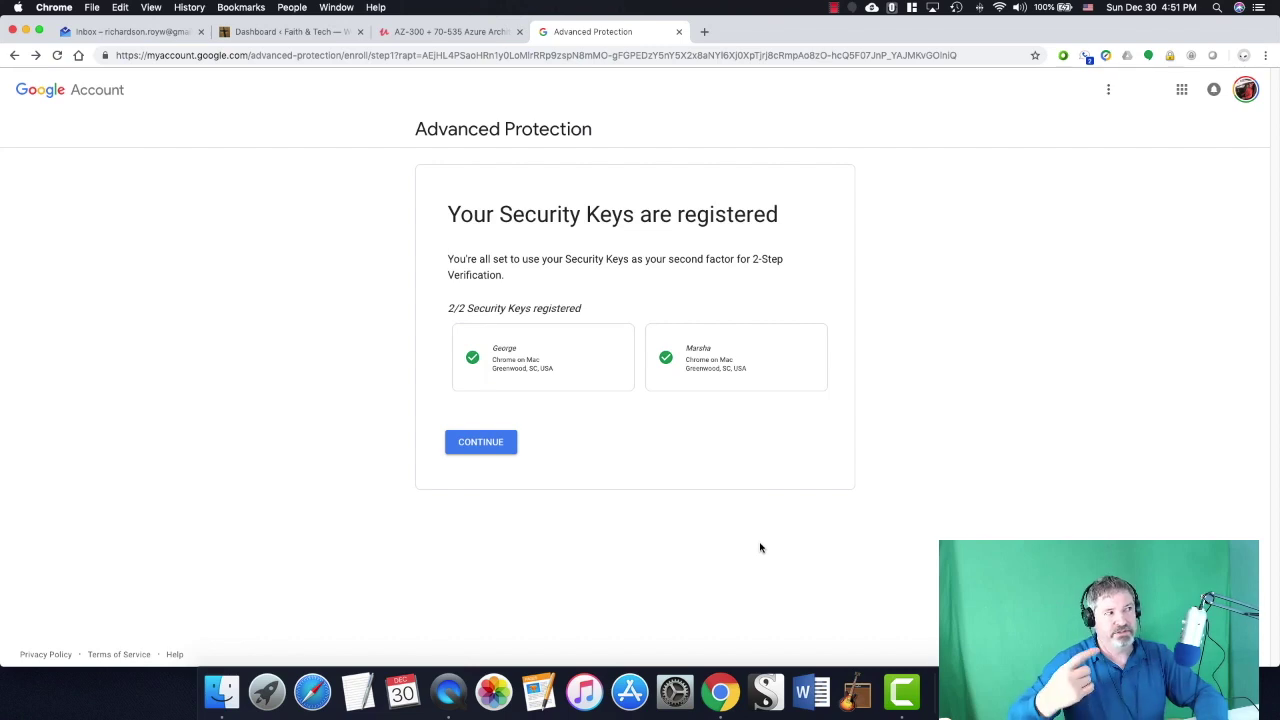
pyautogui.click(477, 455)
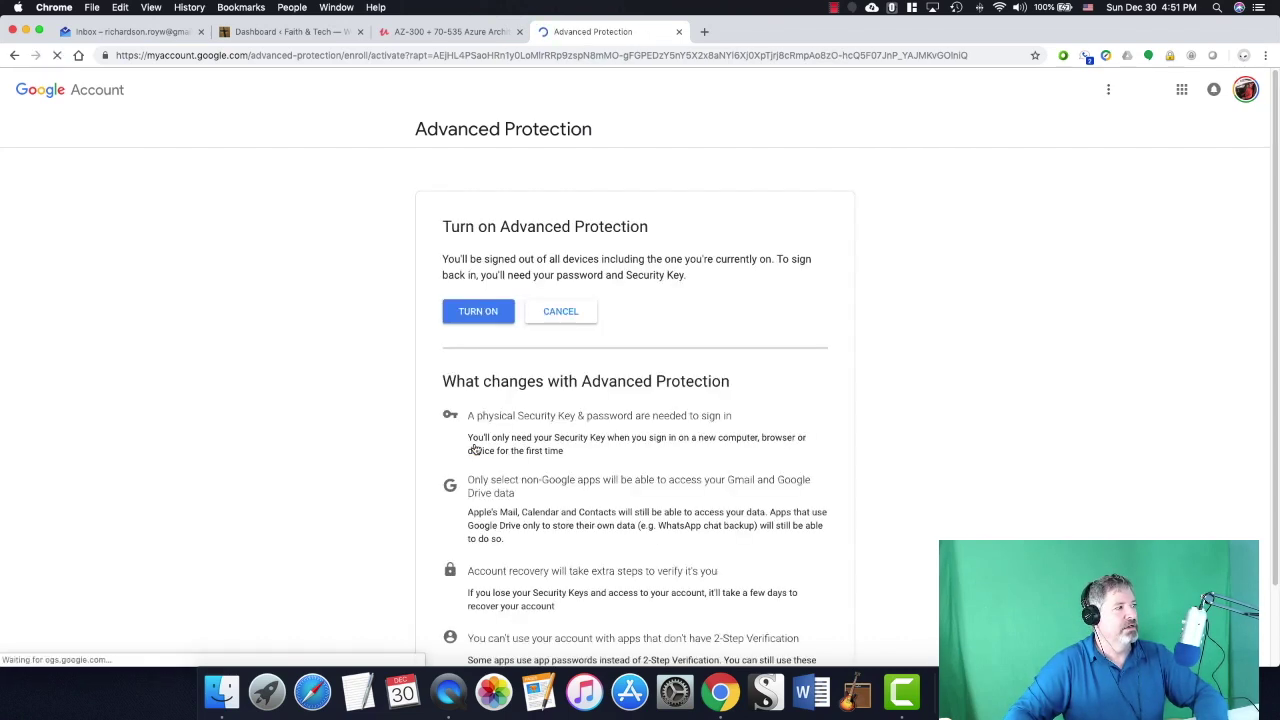
# Scroll through the Turn on Advanced Protection page to read what changes after enabling.
pyautogui.scroll(-1, 739, 425)
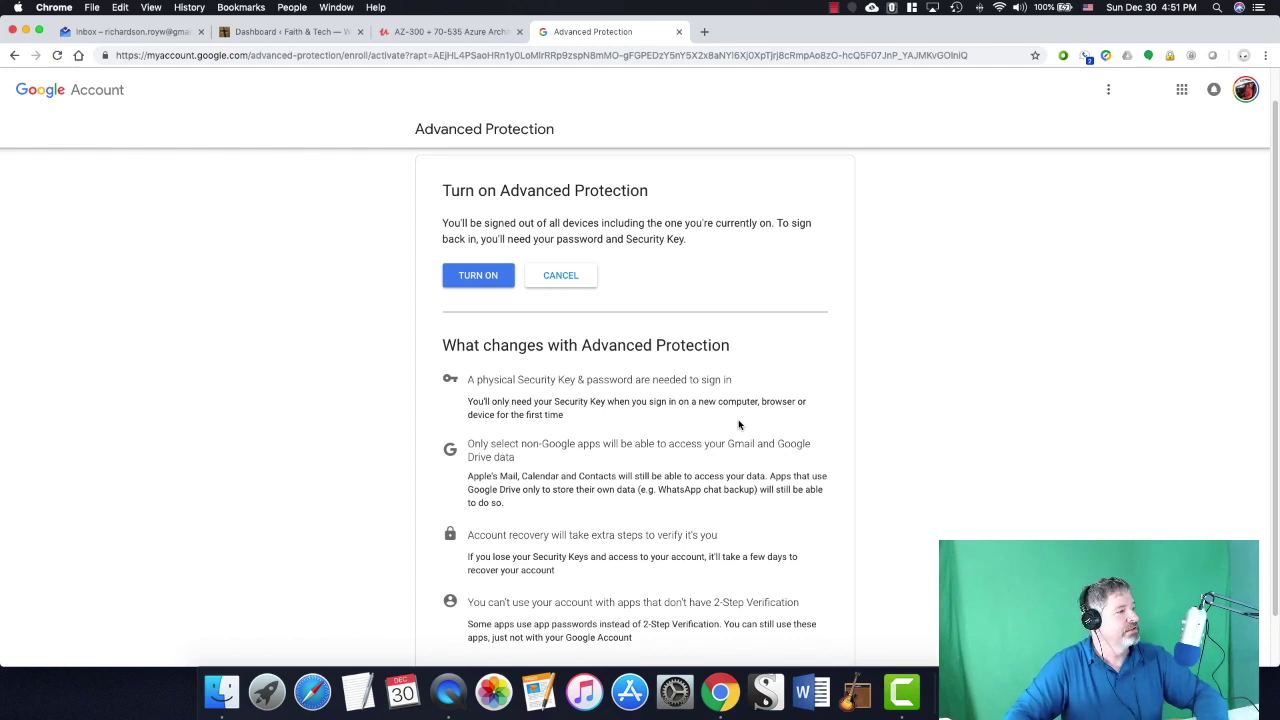
pyautogui.scroll(-2, 729, 363)
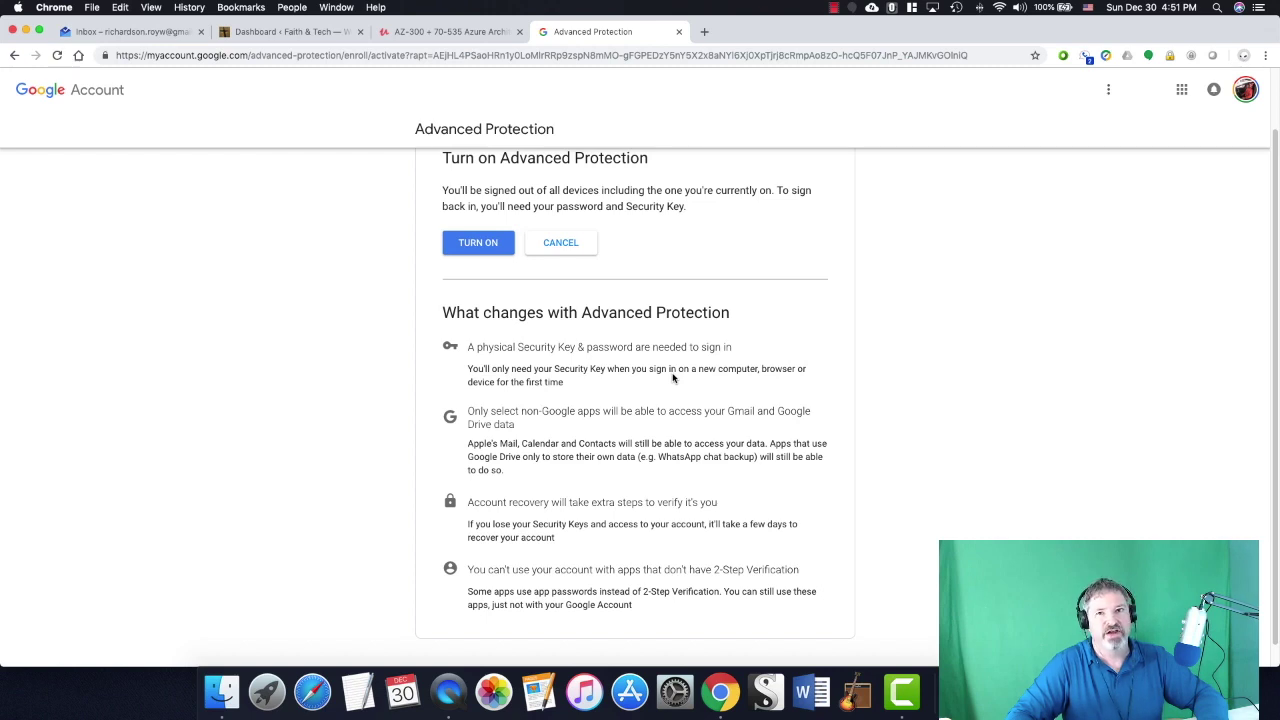
pyautogui.scroll(-1, 672, 376)
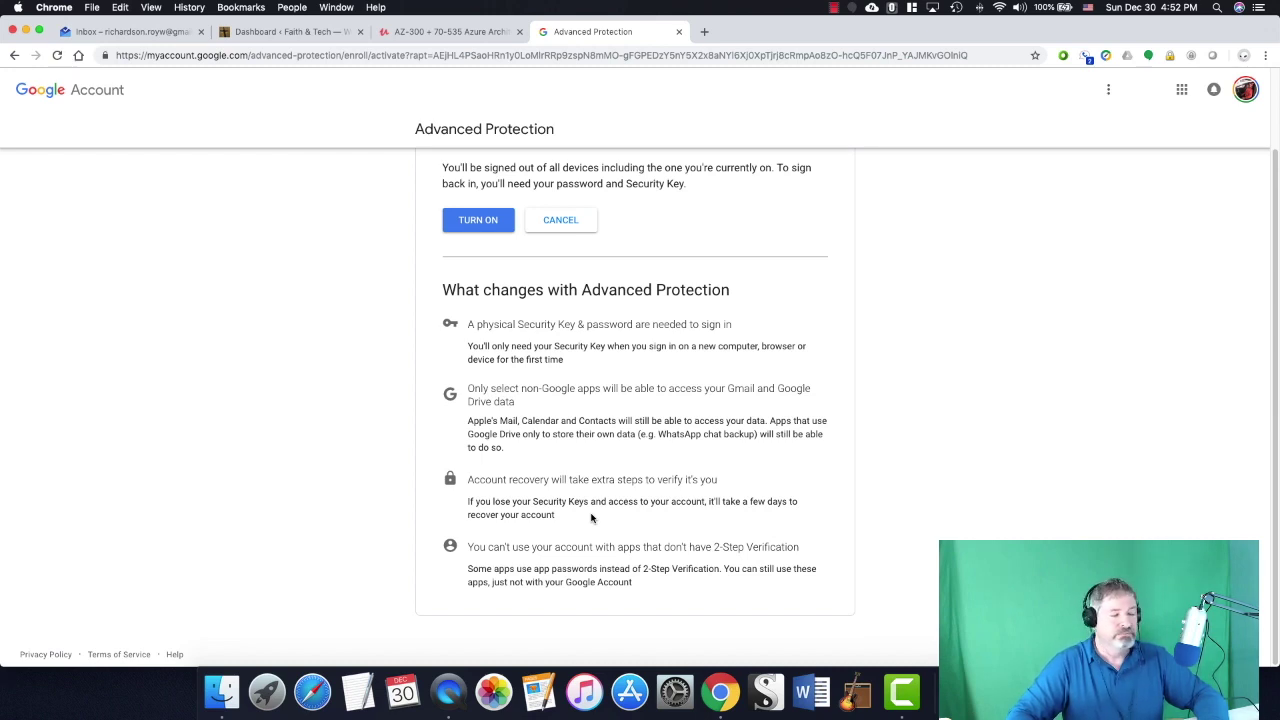
# Turn on Advanced Protection, confirm in the dialog, and begin signing back in.
pyautogui.click(480, 223)
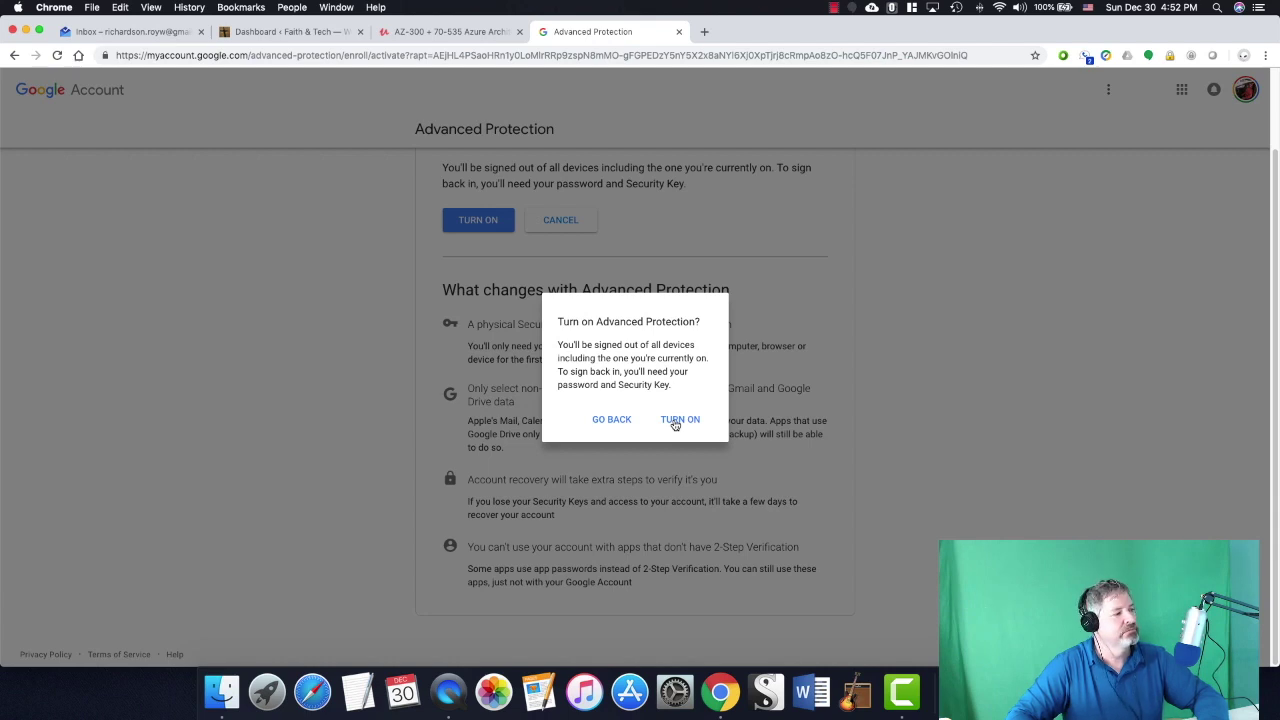
pyautogui.click(677, 420)
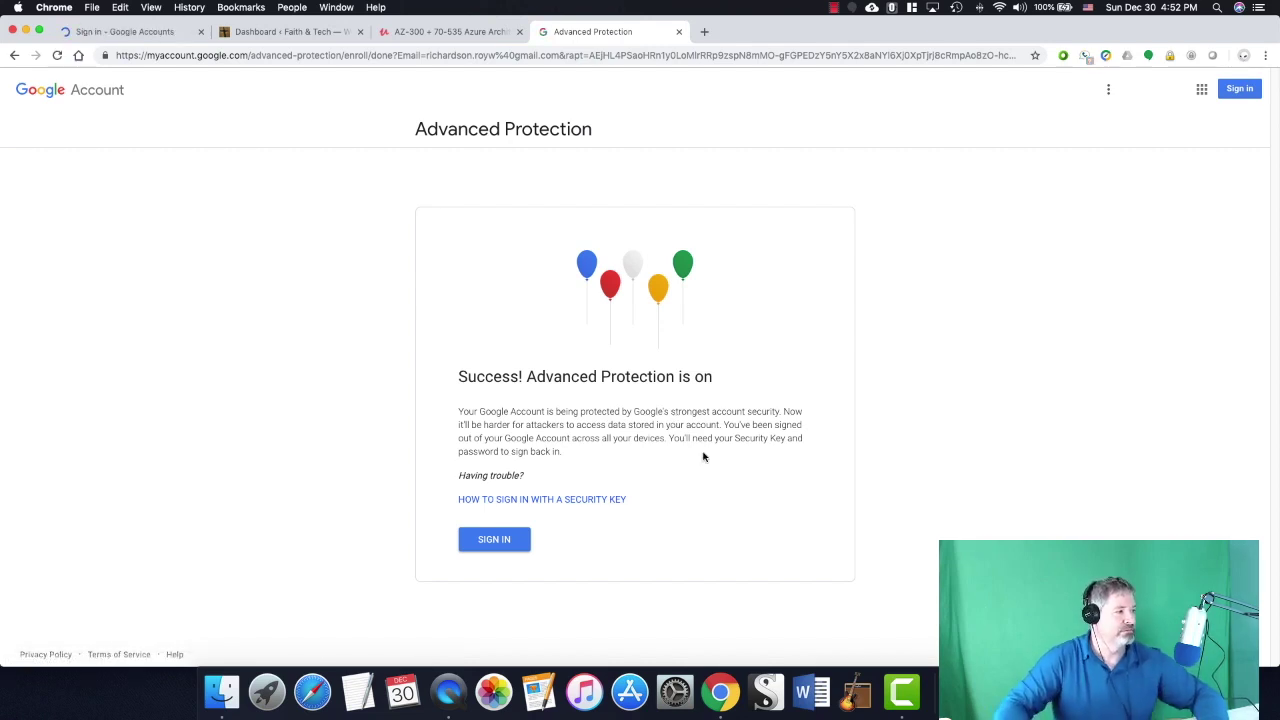
pyautogui.click(494, 540)
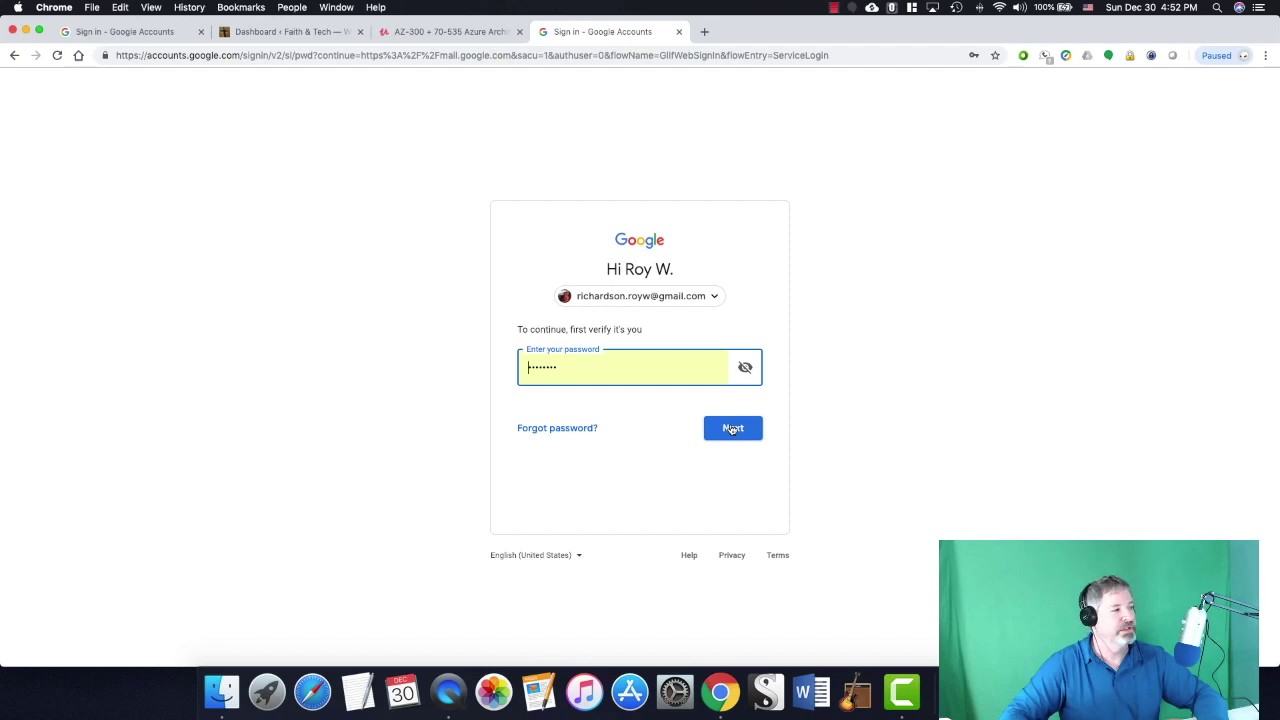
# Submit the password to sign back in, then open a new browser tab.
pyautogui.click(733, 428)
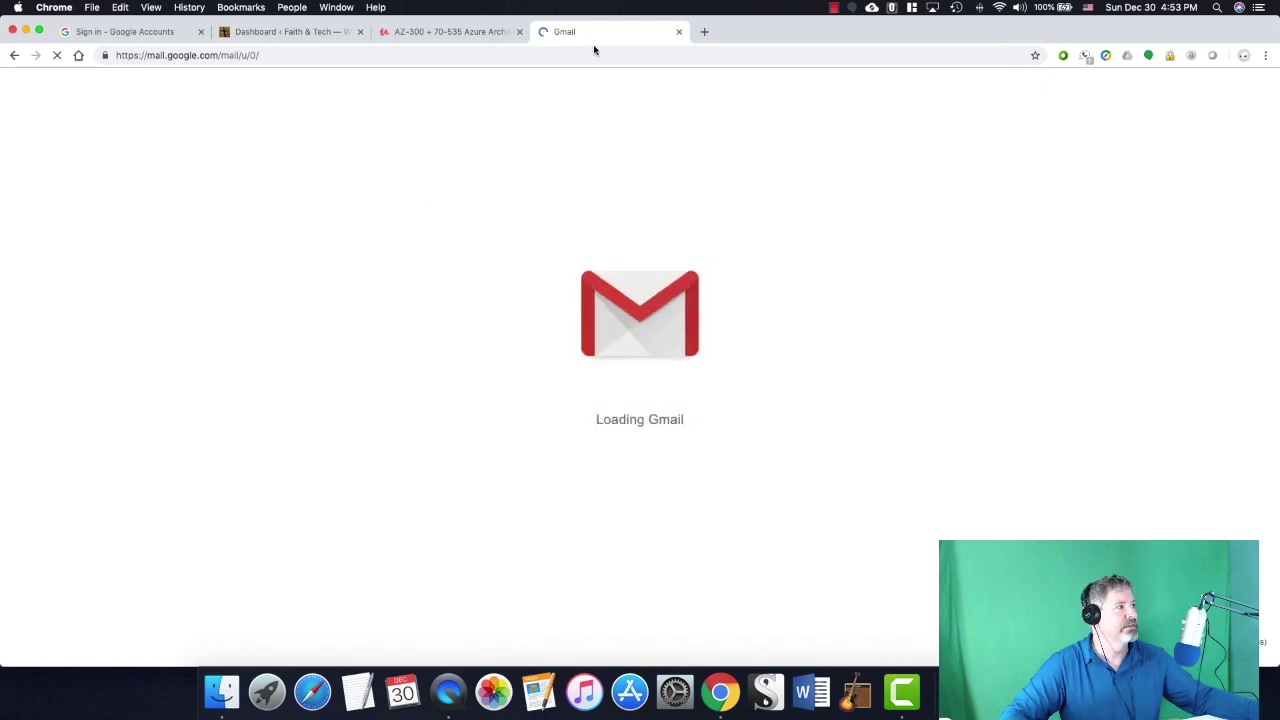
pyautogui.click(704, 33)
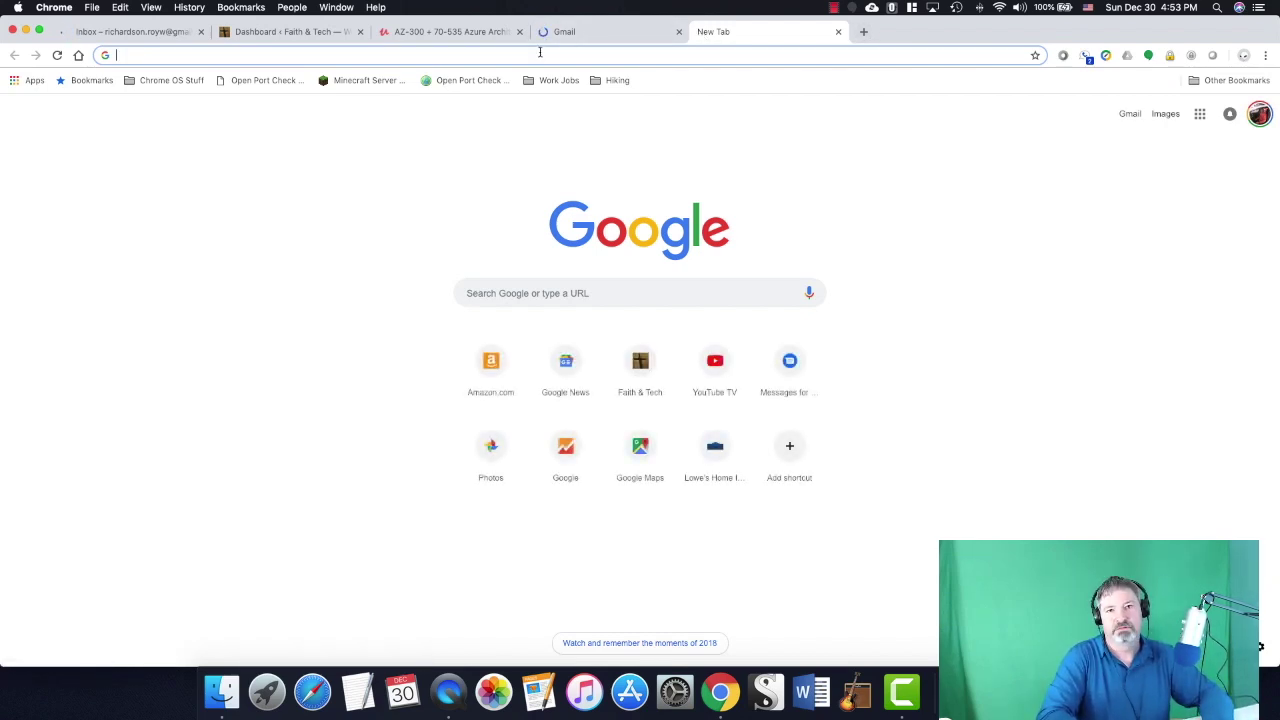
# Enter 'youtube' in the new tab's address bar to load youtube.com.
pyautogui.write('youtube.')
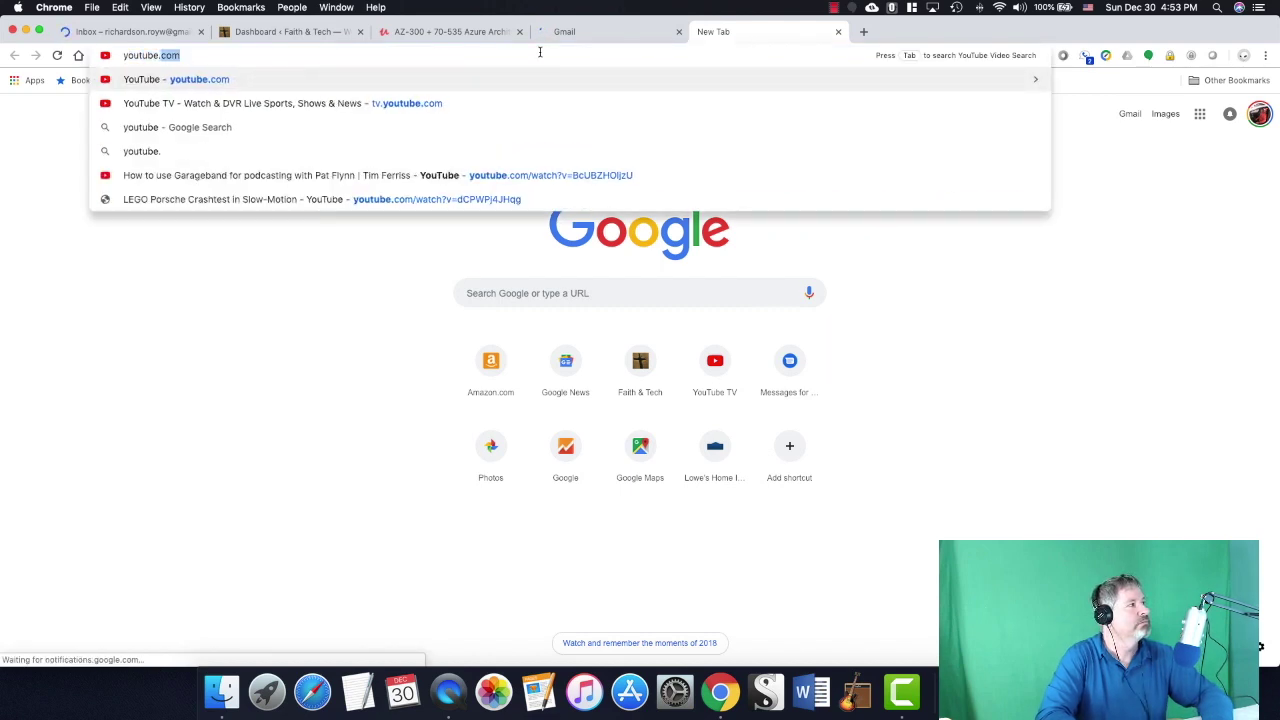
pyautogui.press('Return')
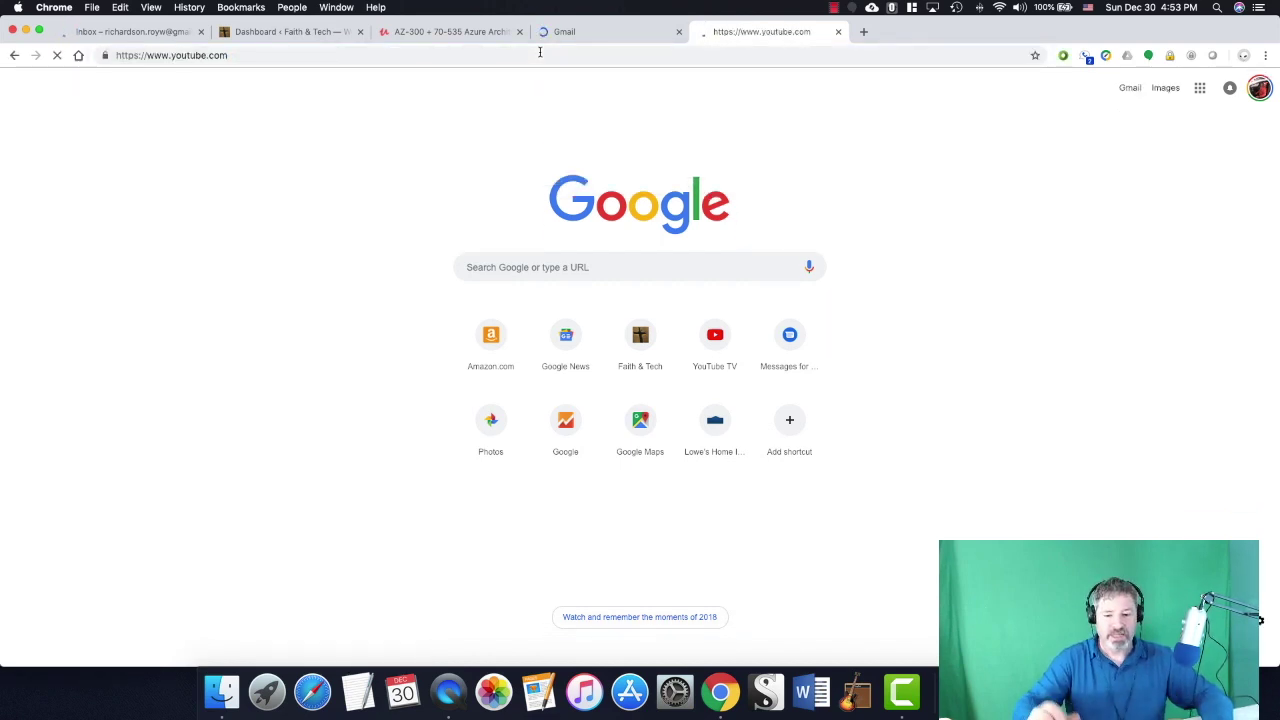